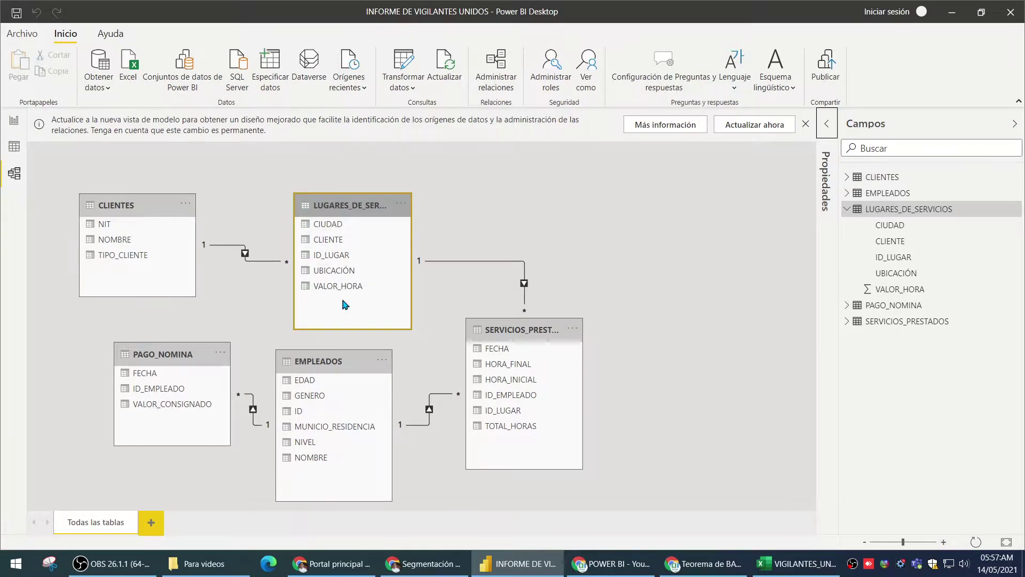
# Glance at the POWER BI video playlist, then return to the Power BI report file
pyautogui.click(612, 563)
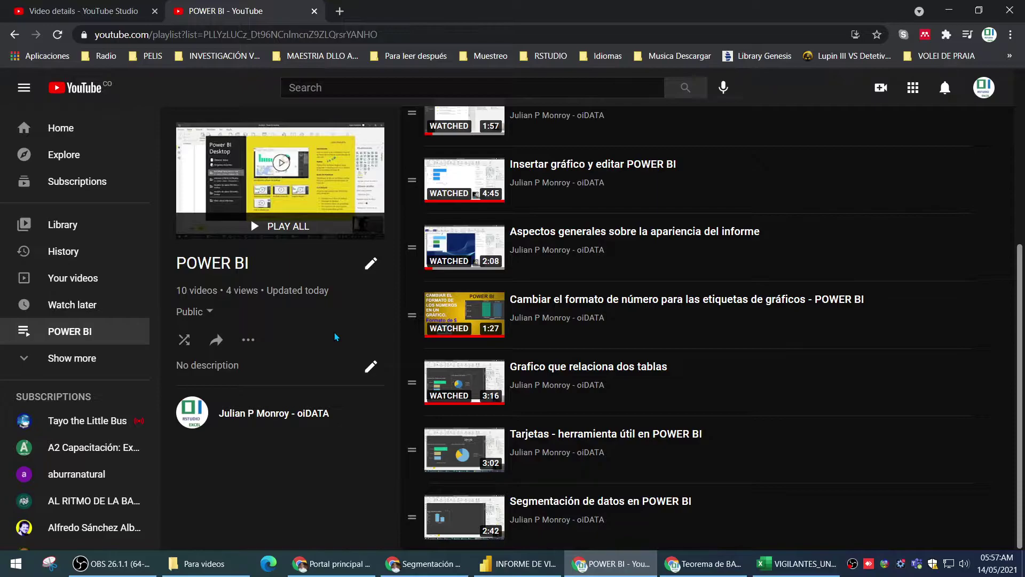
pyautogui.scroll(5, 461, 216)
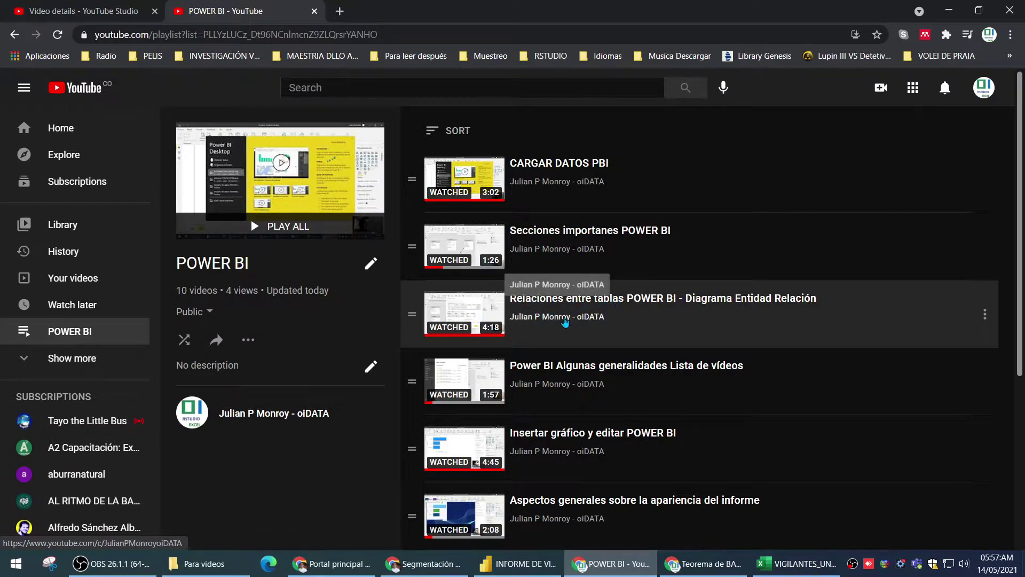
pyautogui.hotkey('alt', 'Tab')
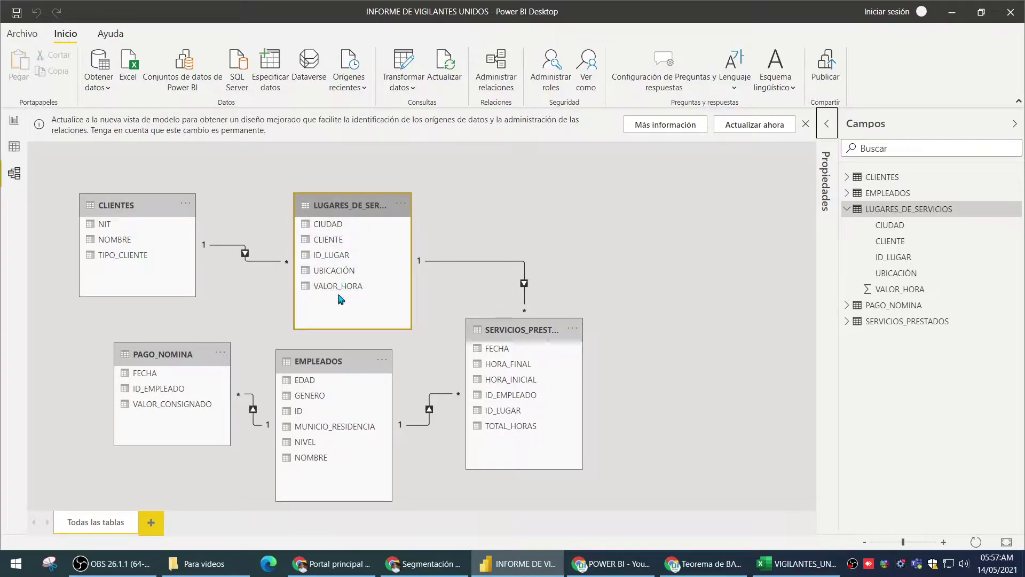
pyautogui.press('ctrl')
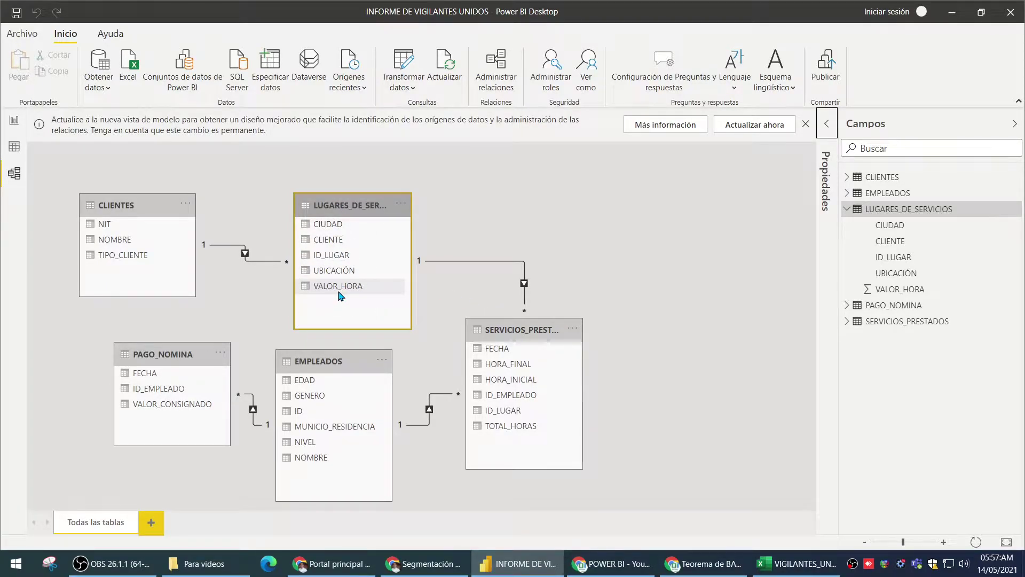
pyautogui.press('ctrl')
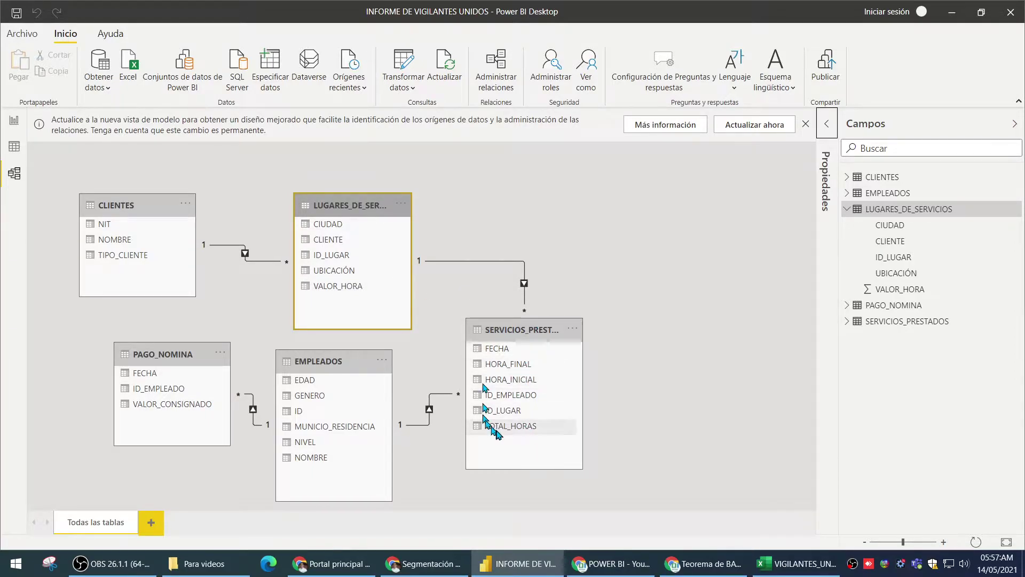
pyautogui.press('ctrl')
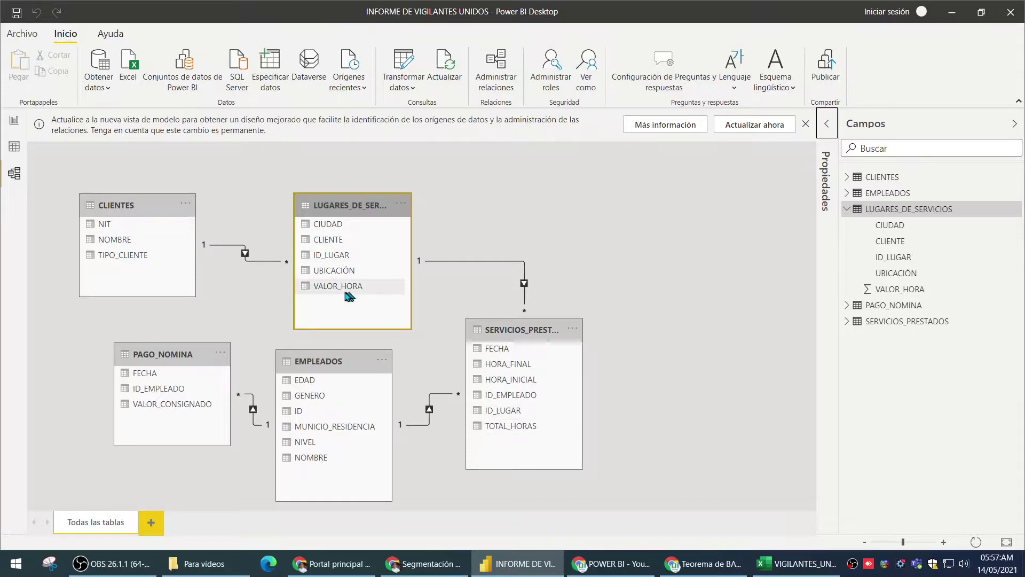
pyautogui.press('ctrl')
pyautogui.press('ctrl')
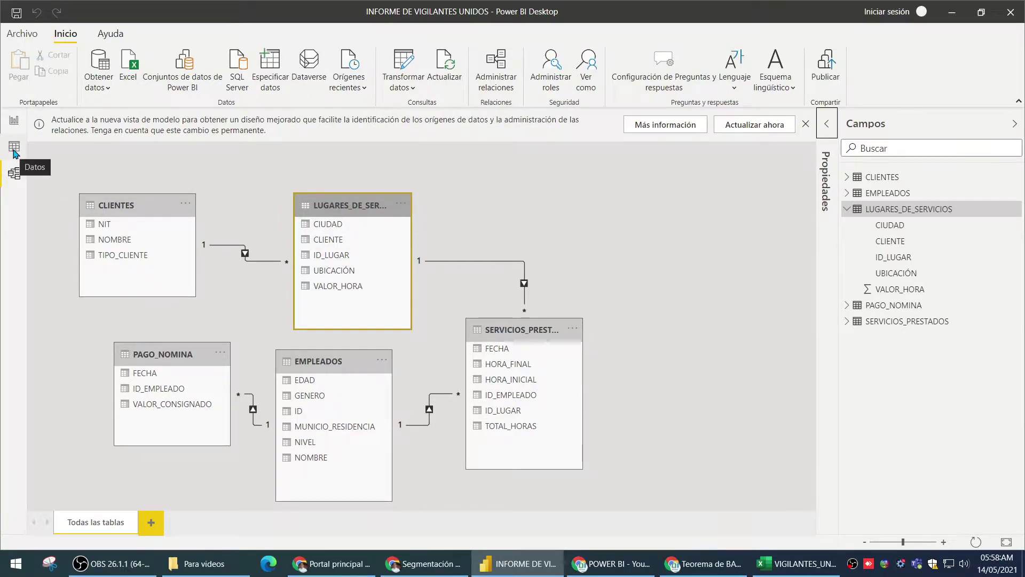
# Place a large clustered column chart at the page centre, then switch to the model diagram
pyautogui.click(14, 120)
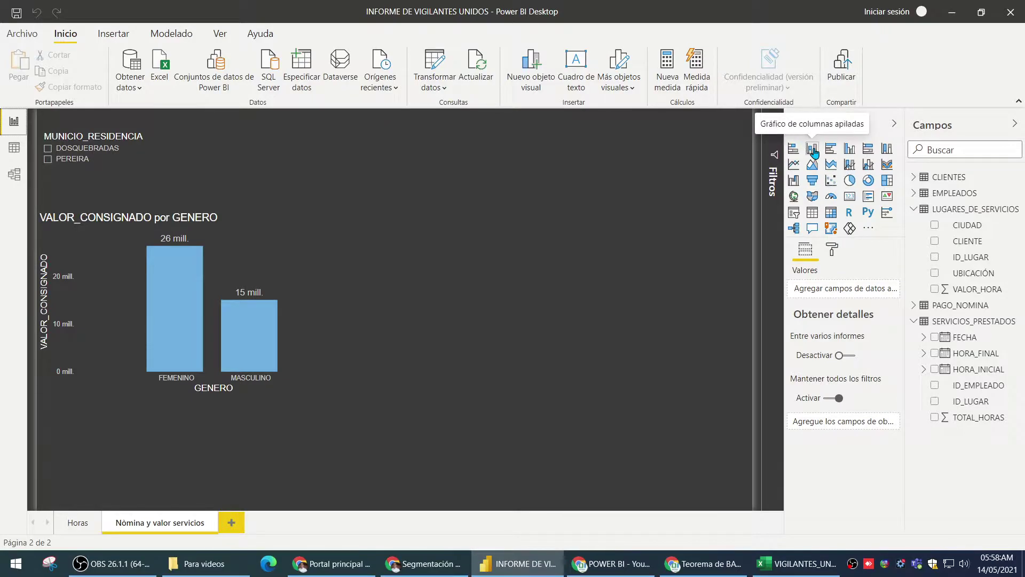
pyautogui.click(850, 149)
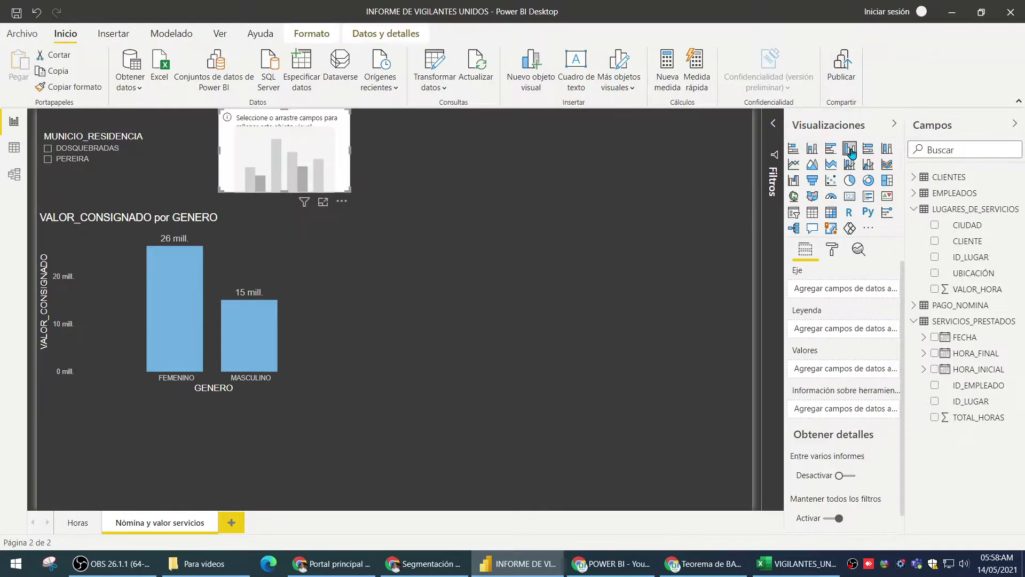
pyautogui.moveTo(345, 187); pyautogui.dragTo(631, 383)
pyautogui.moveTo(590, 267); pyautogui.dragTo(584, 245)
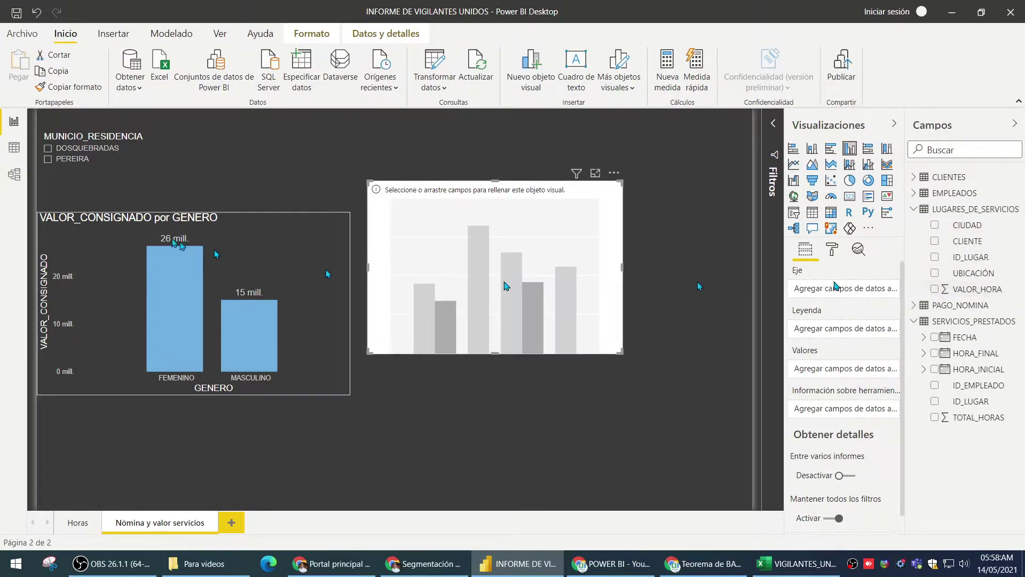
pyautogui.click(14, 174)
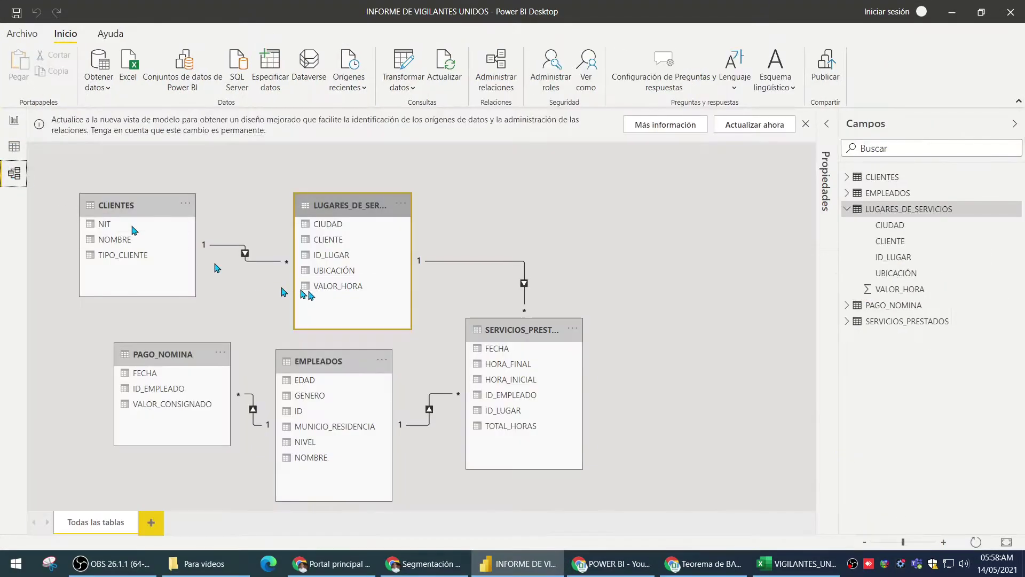
# Inspect the LUGARES–SERVICIOS relationship, then return to the report page with the empty chart
pyautogui.doubleClick(420, 264)
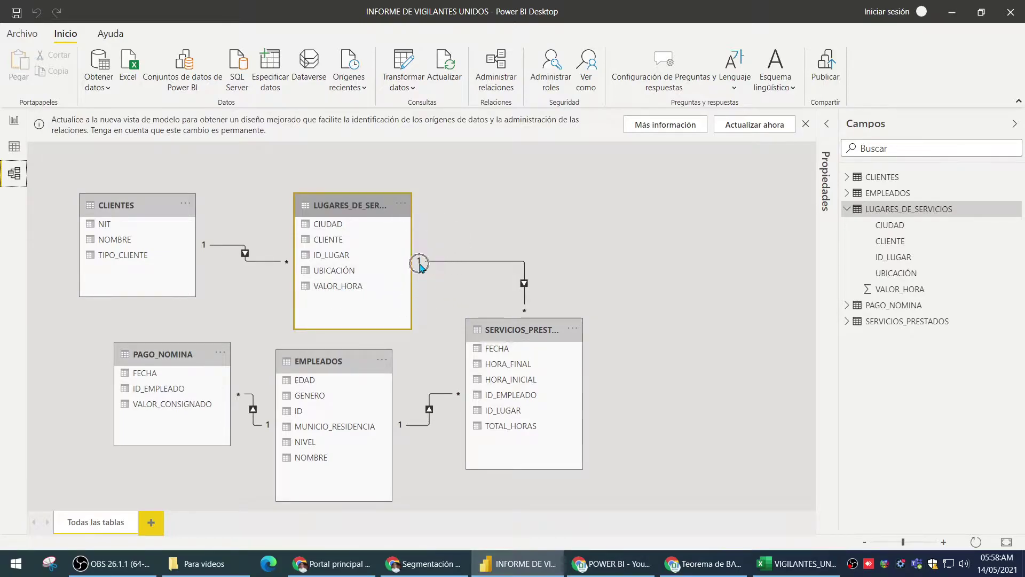
pyautogui.click(529, 313)
pyautogui.click(14, 120)
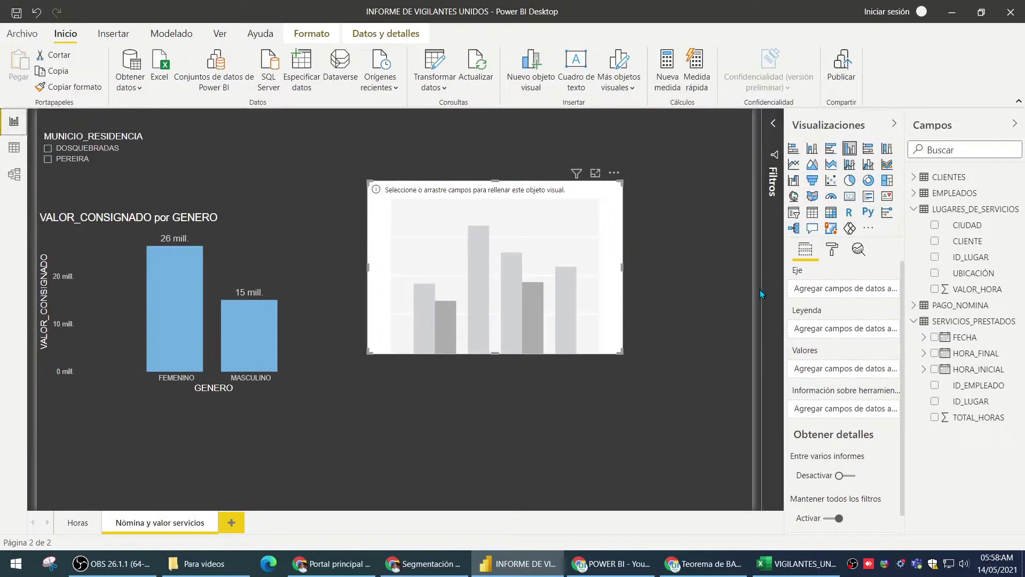
# Put VALOR_HORA in Valores and CLIENTE on the axis, and try adding TOTAL_HORAS to Valores
pyautogui.moveTo(973, 290)
pyautogui.moveTo(963, 292); pyautogui.dragTo(829, 373)
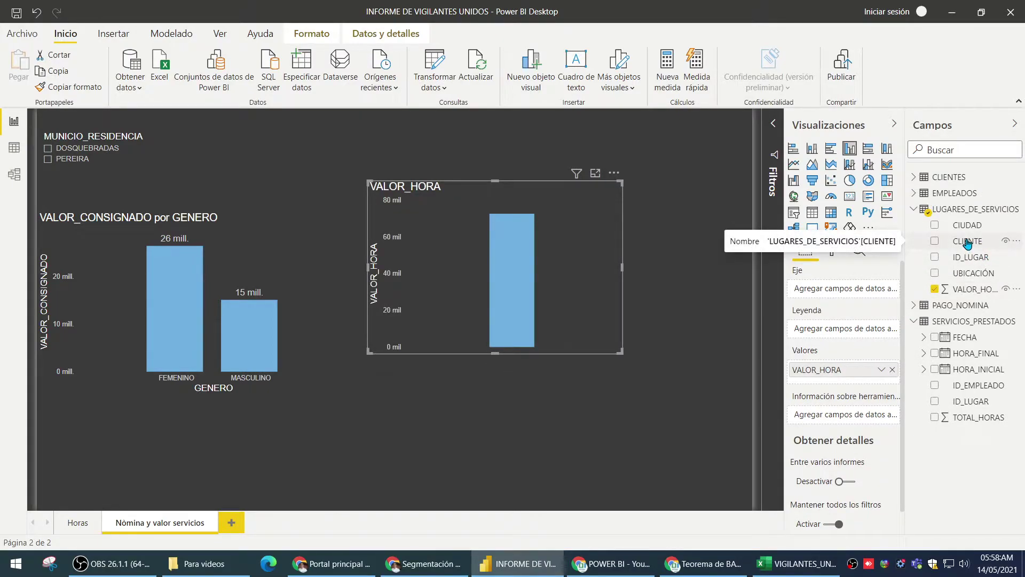
pyautogui.moveTo(968, 243); pyautogui.dragTo(832, 291)
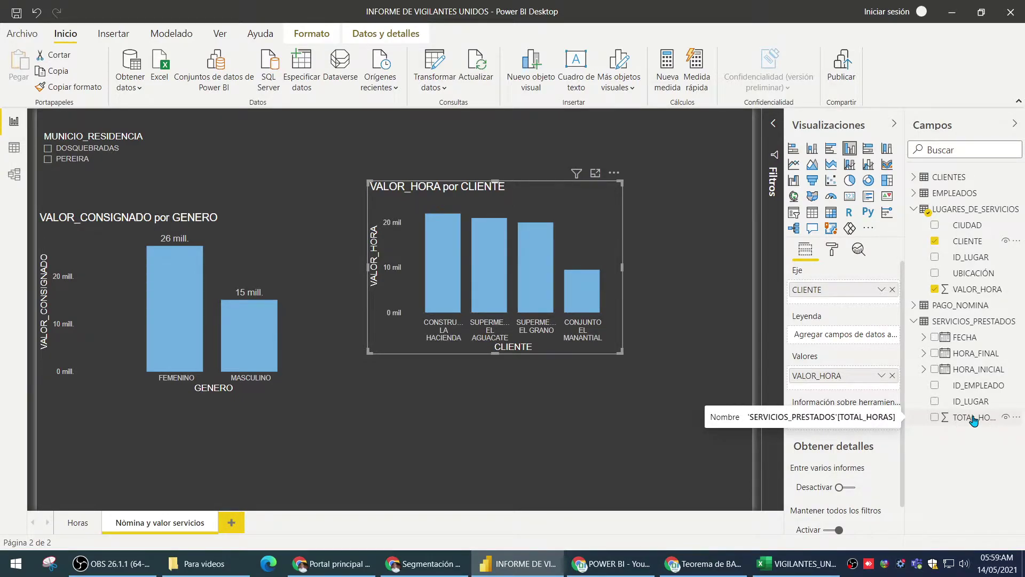
pyautogui.moveTo(975, 421); pyautogui.dragTo(828, 378)
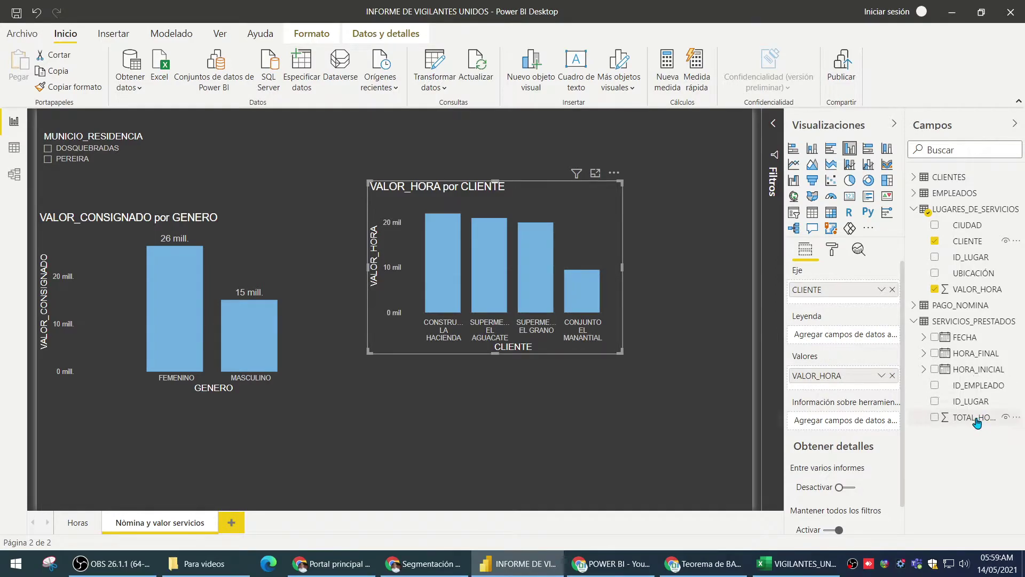
pyautogui.moveTo(973, 421)
pyautogui.mouseDown()
pyautogui.moveTo(837, 380)
pyautogui.moveTo(858, 380)
pyautogui.mouseUp()
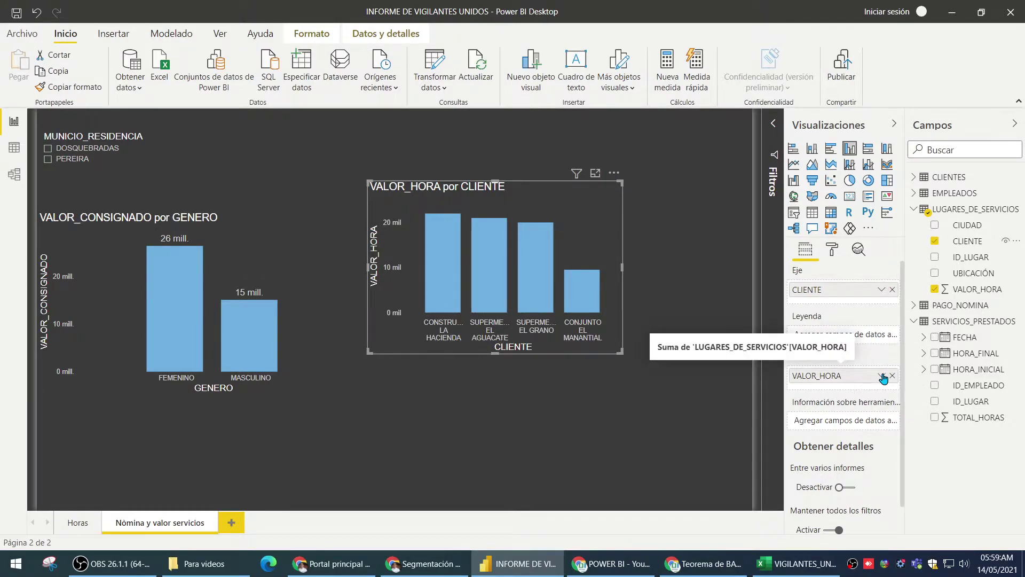
# Start a quick measure from the VALOR_HORA field and choose Multiplicación as the calculation
pyautogui.click(881, 377)
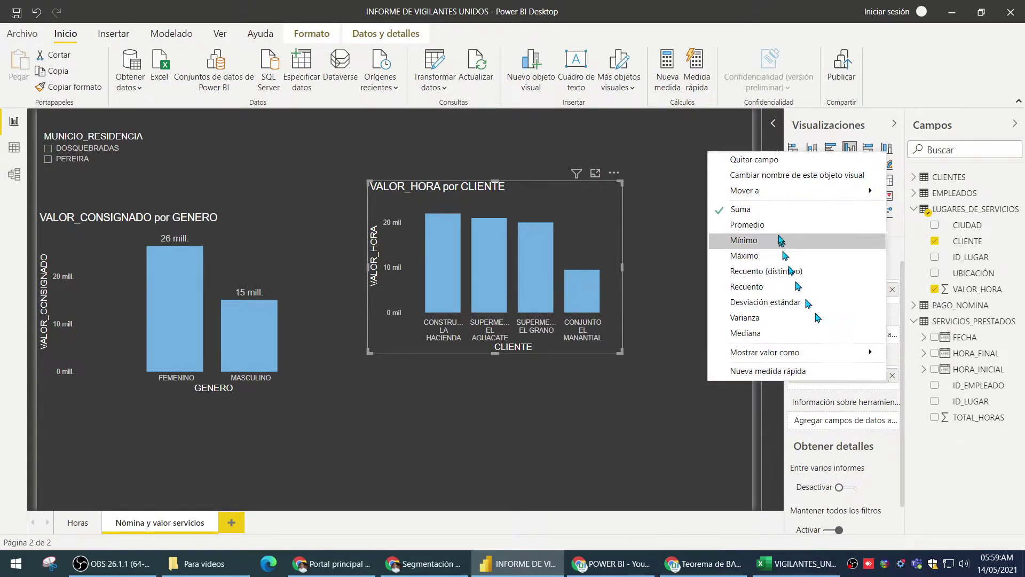
pyautogui.click(760, 373)
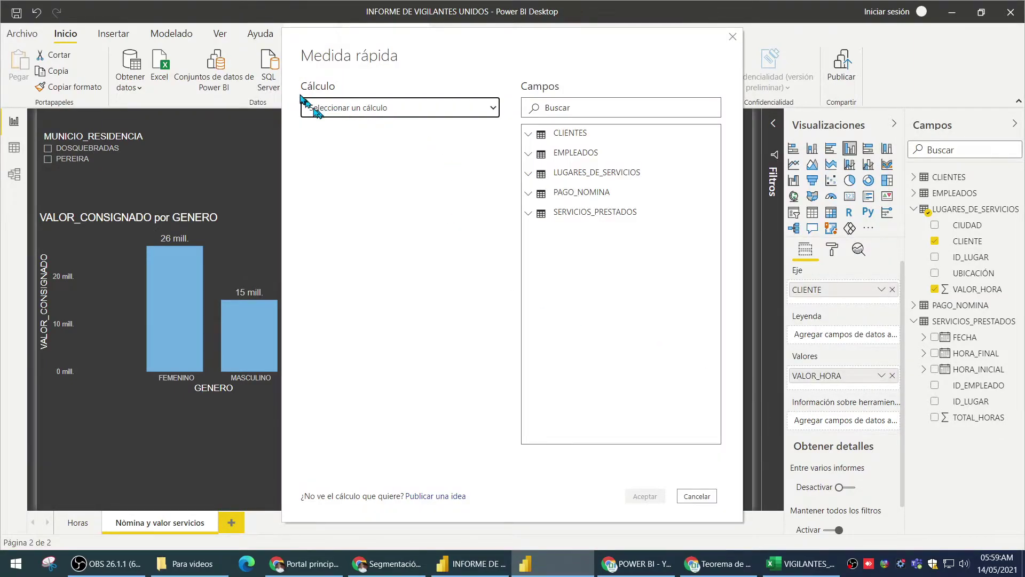
pyautogui.click(477, 107)
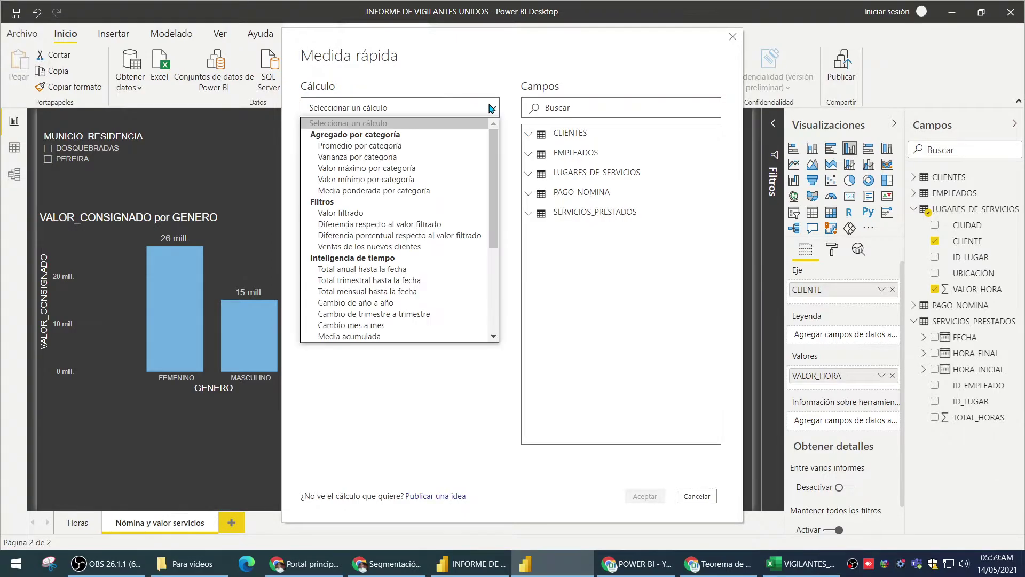
pyautogui.scroll(-5, 469, 171)
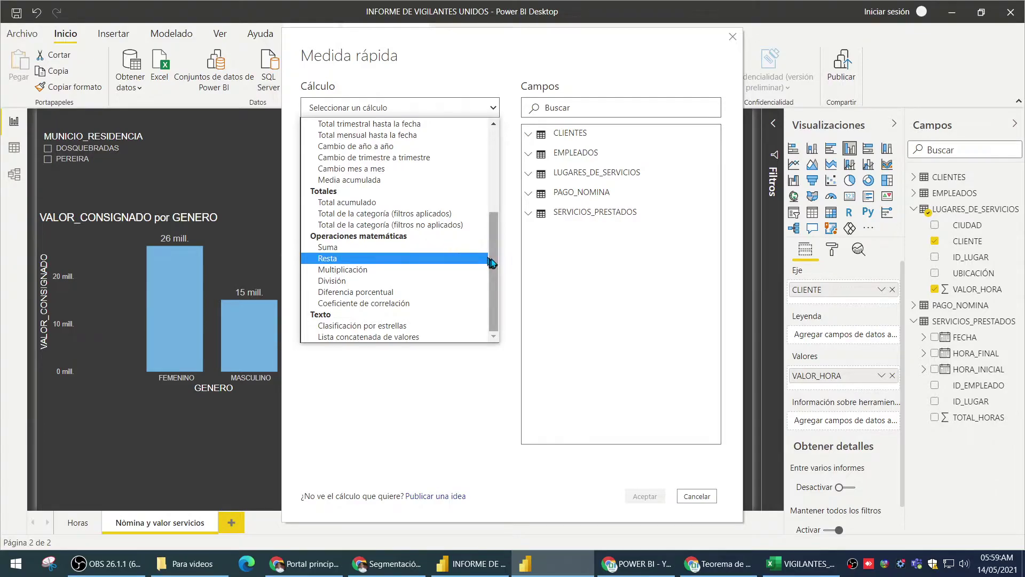
pyautogui.moveTo(492, 256)
pyautogui.mouseDown()
pyautogui.moveTo(486, 155)
pyautogui.moveTo(492, 262)
pyautogui.mouseUp()
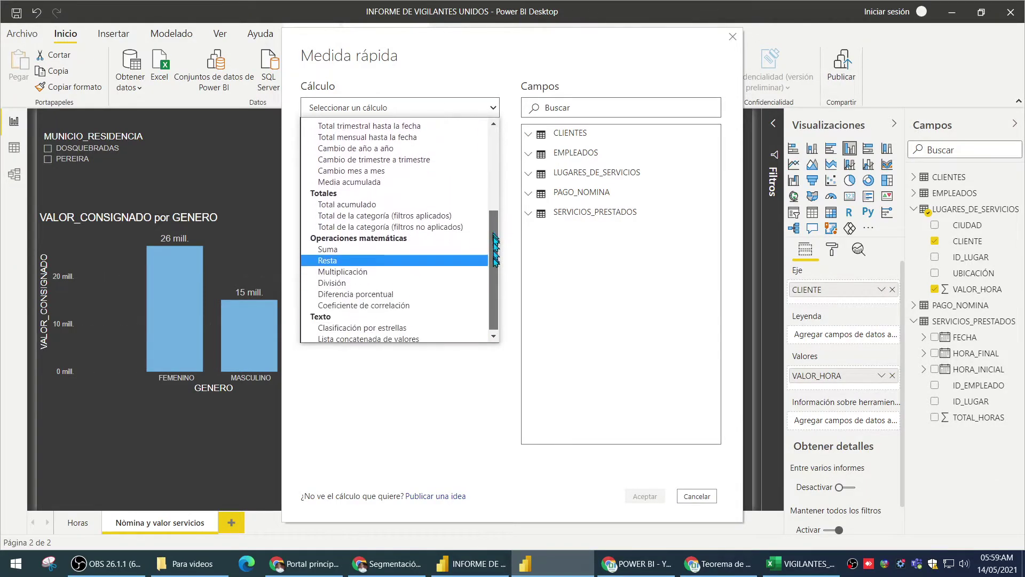
pyautogui.click(349, 270)
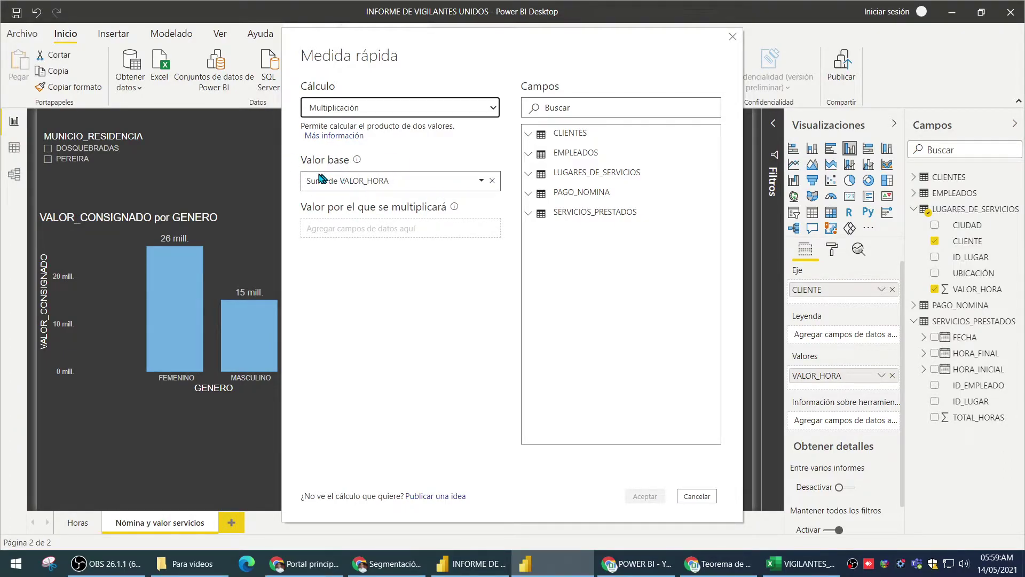
# Use TOTAL_HORAS from SERVICIOS_PRESTADOS as the multiplier and create the VALOR_HORA x TOTAL_HORAS measure
pyautogui.click(376, 230)
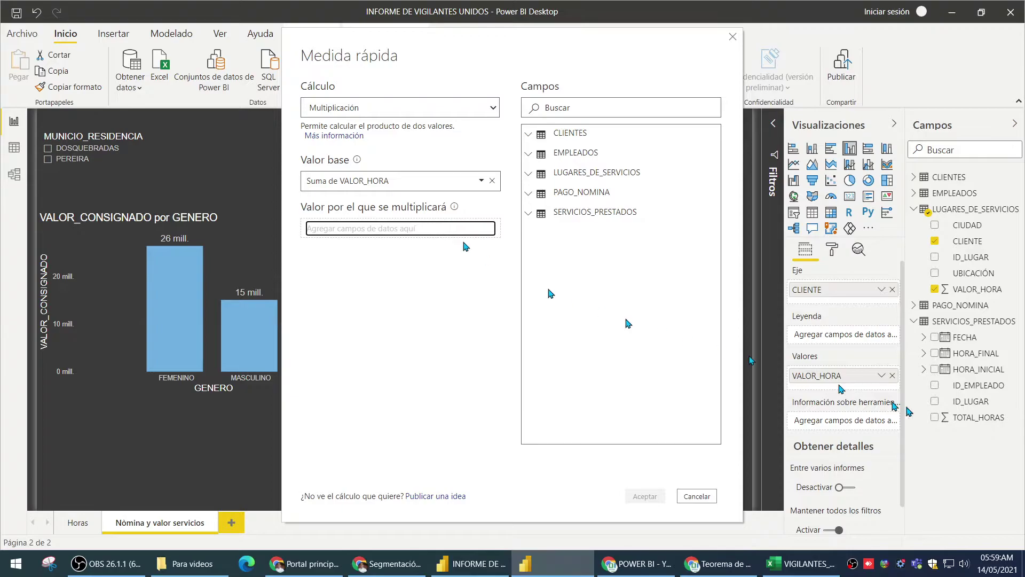
pyautogui.click(821, 387)
pyautogui.click(536, 215)
pyautogui.click(531, 216)
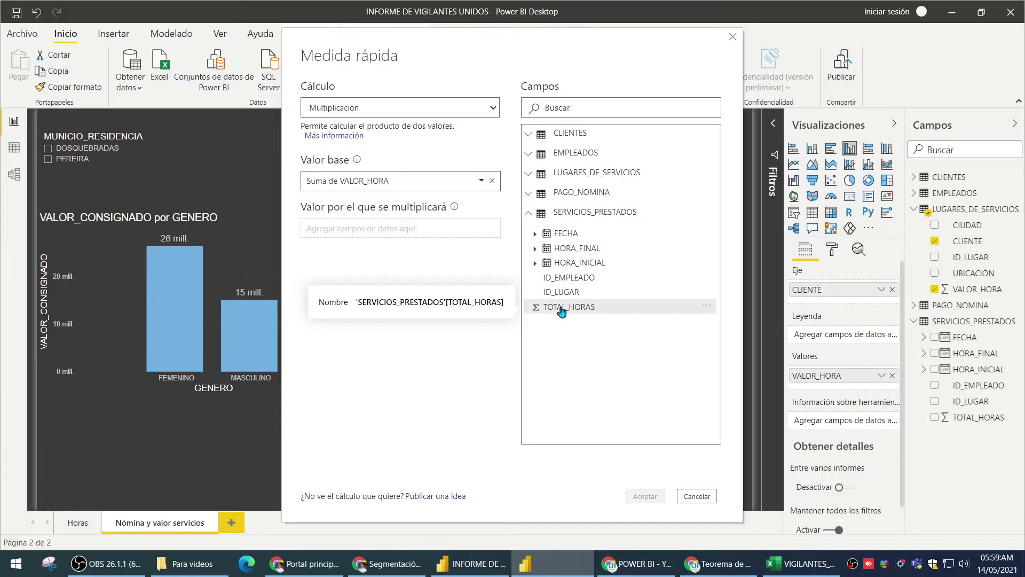
pyautogui.moveTo(562, 311); pyautogui.dragTo(343, 234)
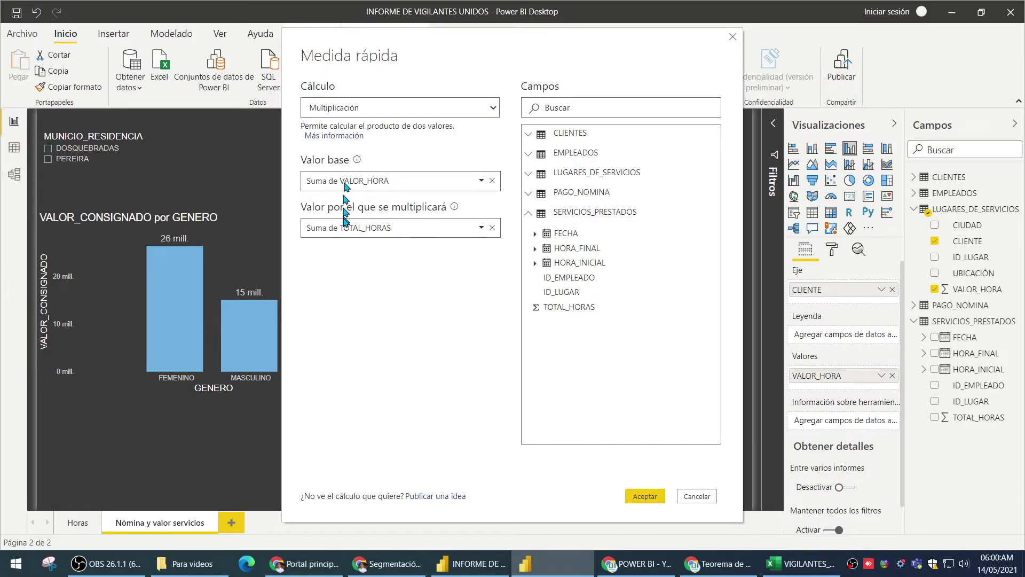
pyautogui.click(656, 499)
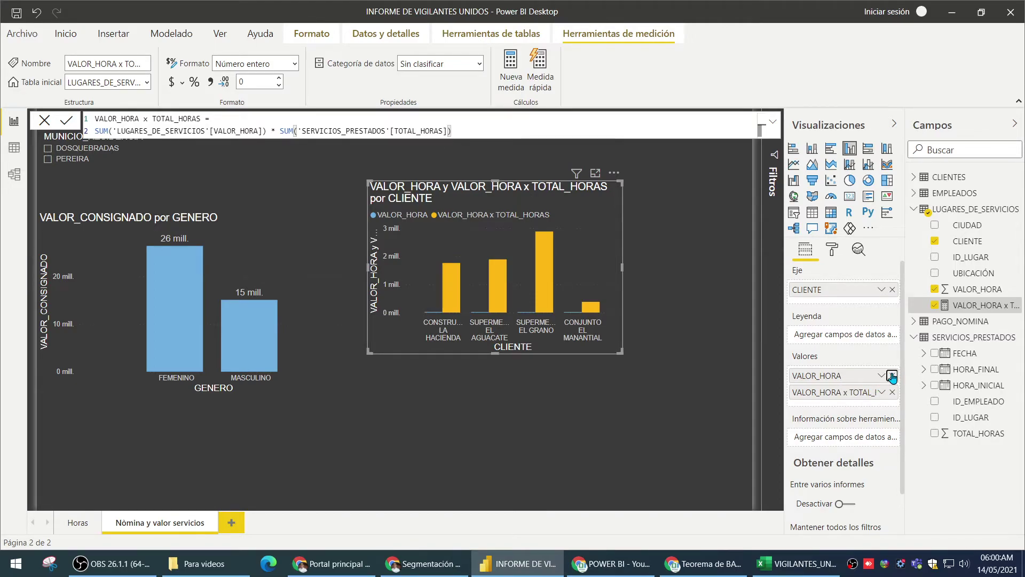
# Remove VALOR_HORA from Valores and turn on data labels with display units set to Miles
pyautogui.click(893, 377)
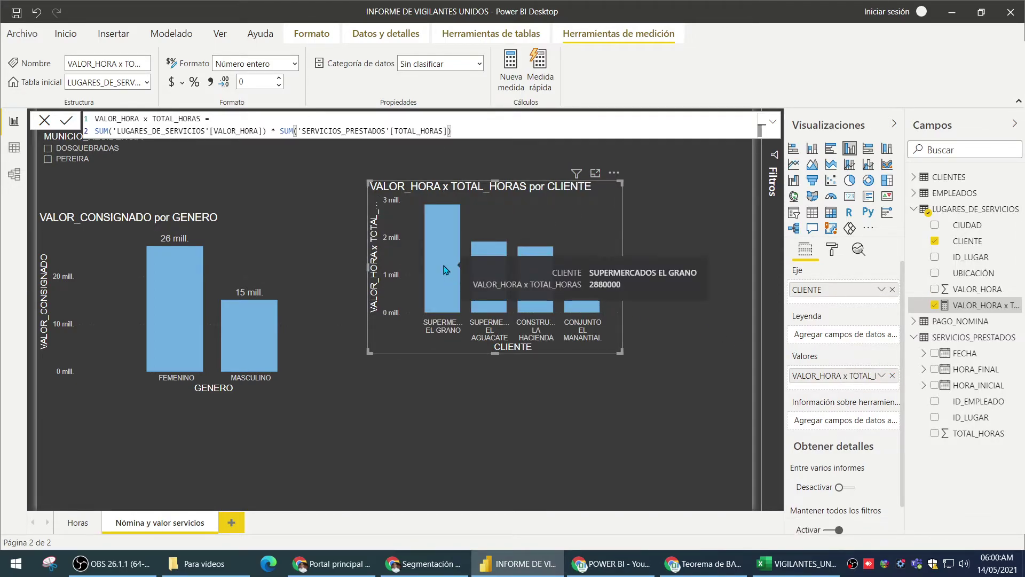
pyautogui.click(835, 251)
pyautogui.click(880, 421)
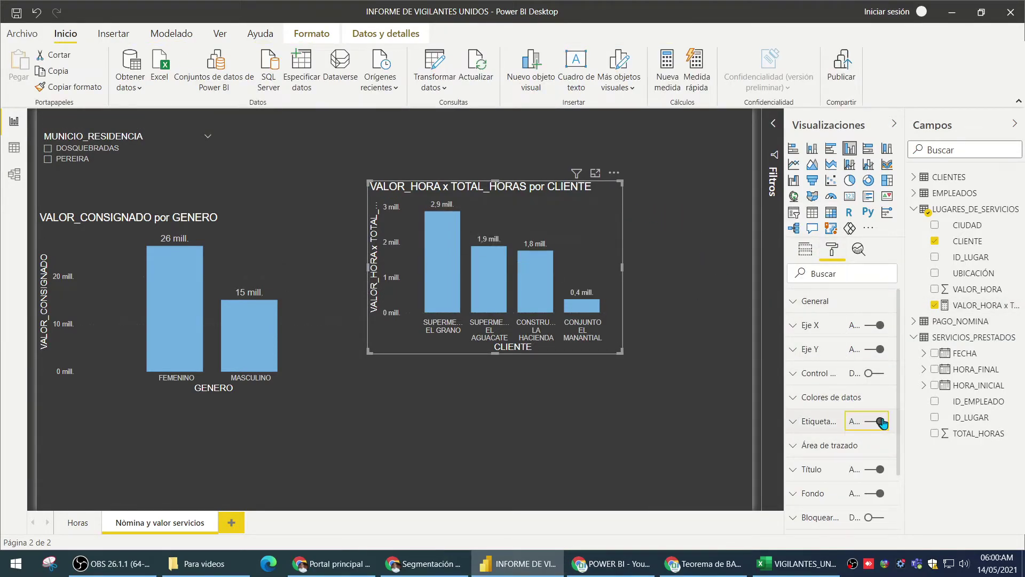
pyautogui.click(796, 423)
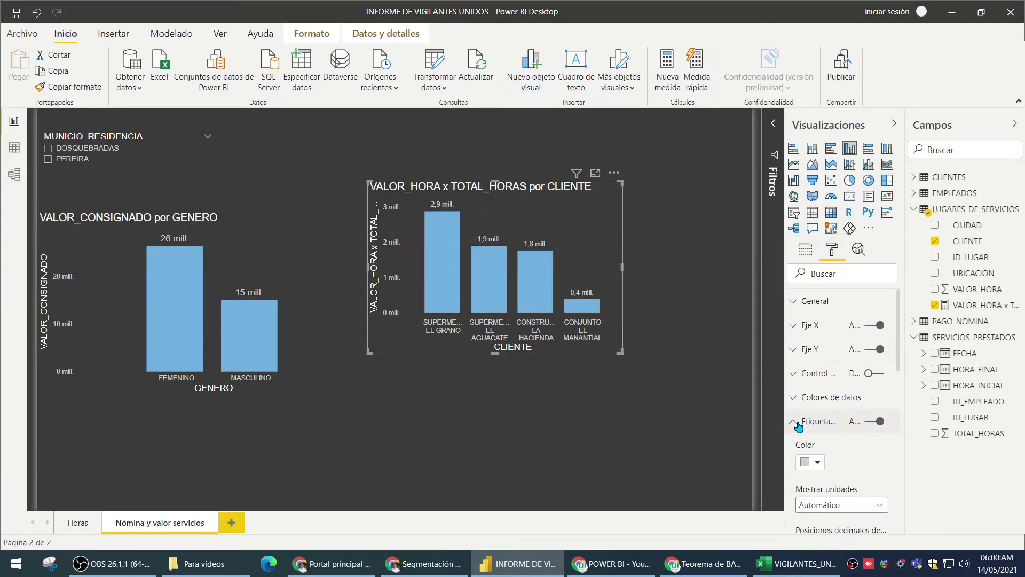
pyautogui.scroll(-3, 799, 426)
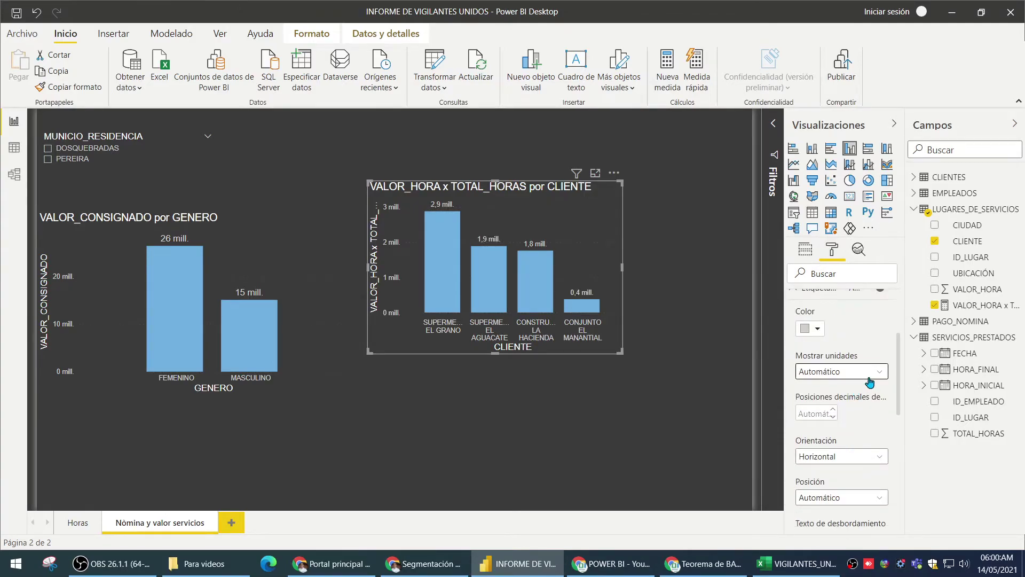
pyautogui.click(869, 374)
pyautogui.click(815, 421)
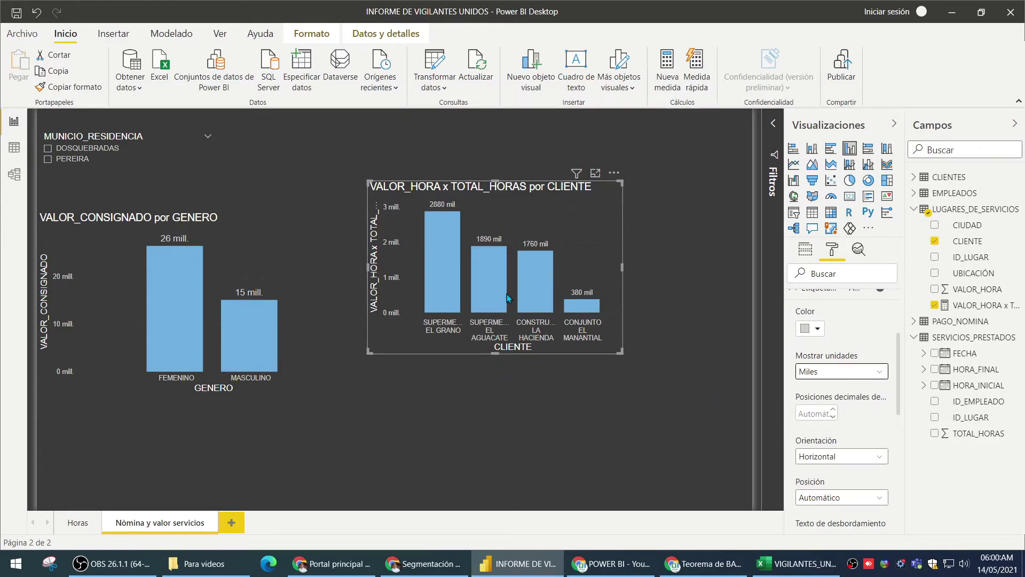
pyautogui.click(458, 370)
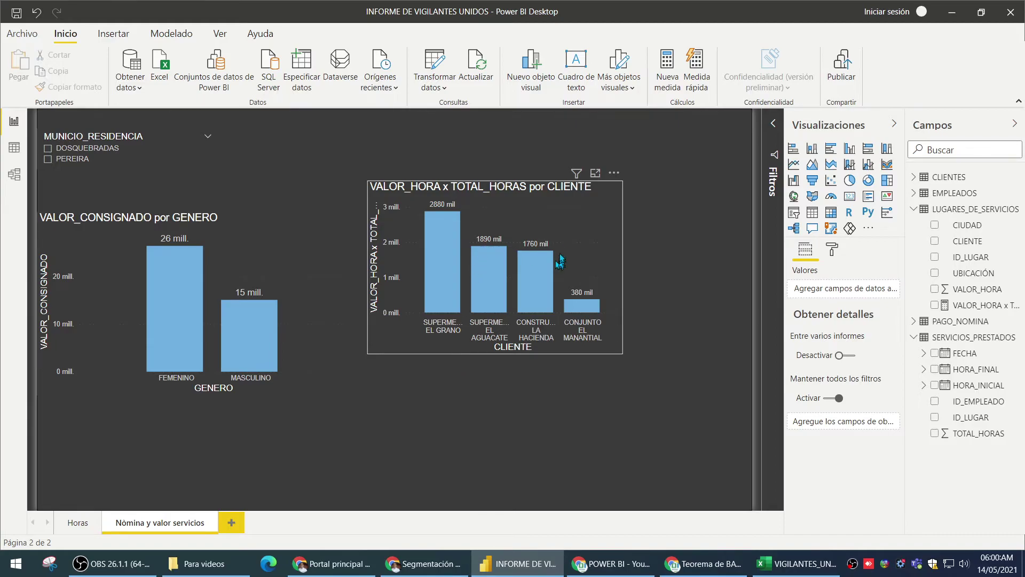
pyautogui.click(530, 249)
pyautogui.click(532, 248)
pyautogui.click(614, 201)
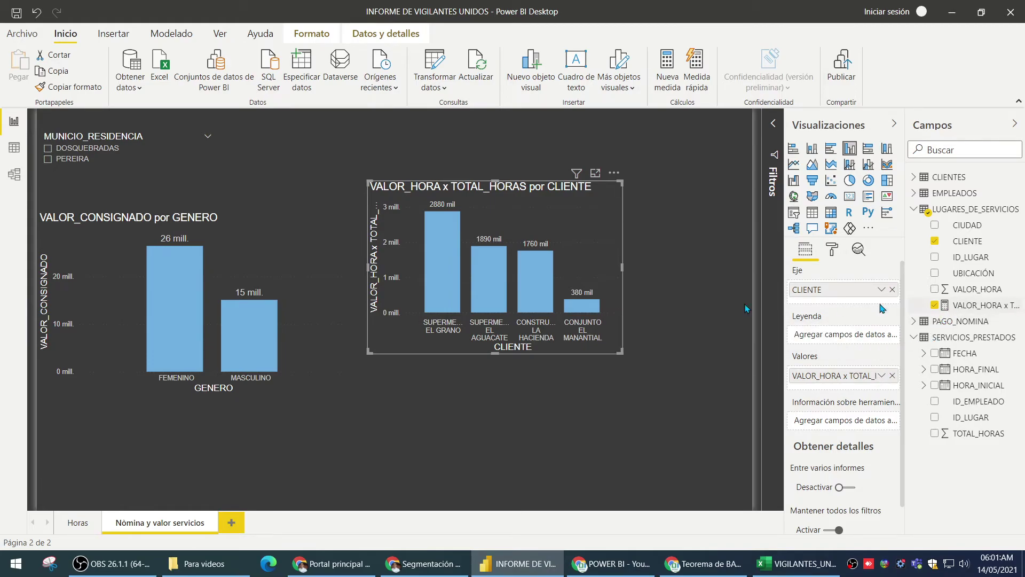
pyautogui.click(14, 174)
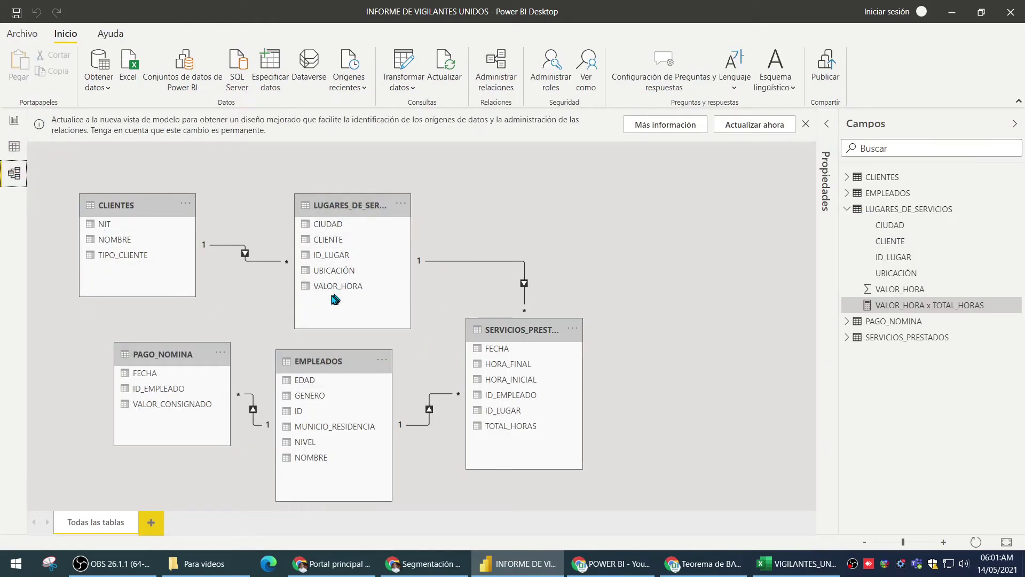
pyautogui.click(423, 265)
pyautogui.click(14, 122)
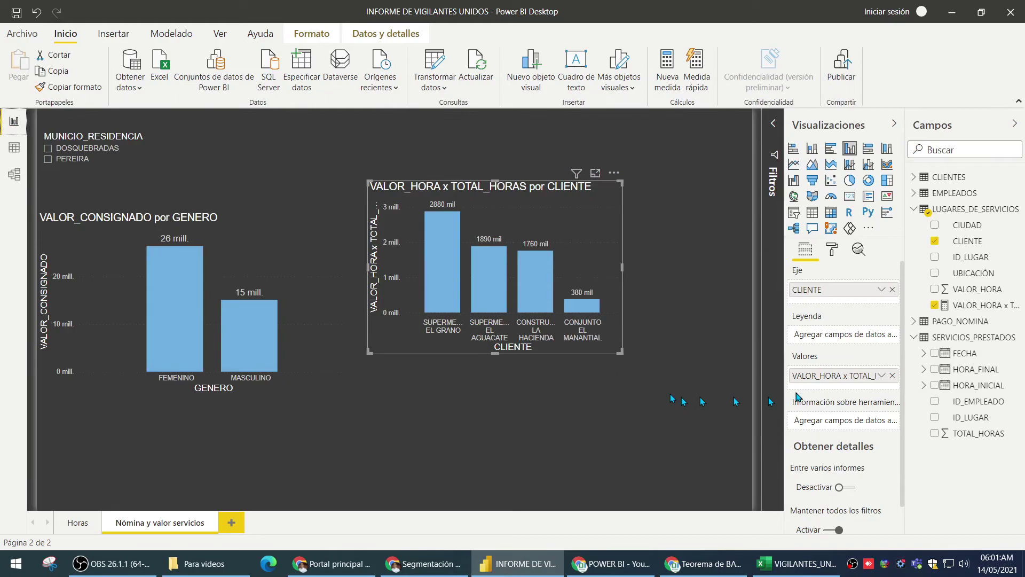